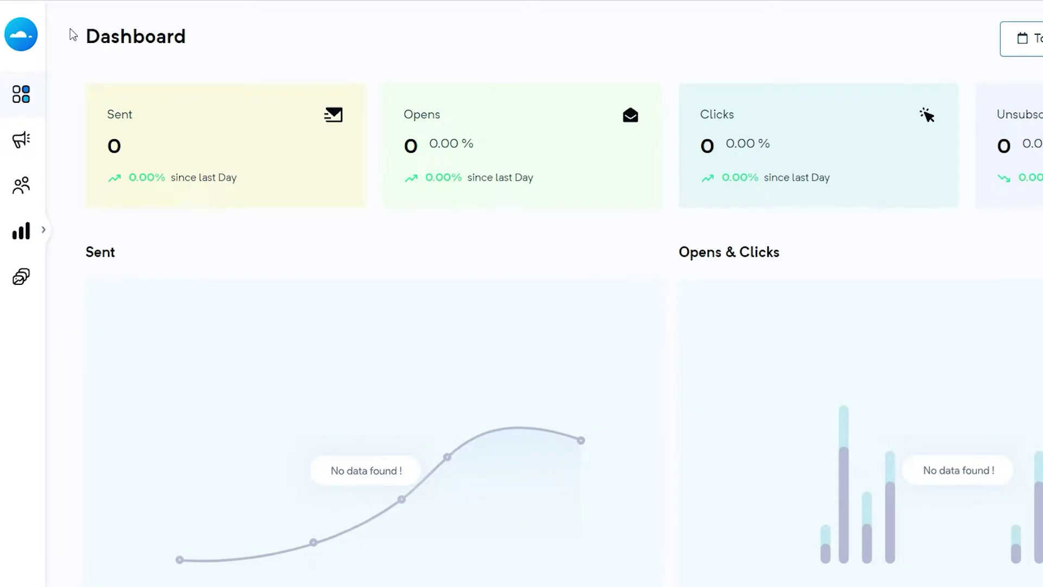
Go to Audience > Webforms and start creating a new form.
{"action": "mouse_move", "coordinate": [41, 38]}
{"action": "left_click", "coordinate": [109, 190]}
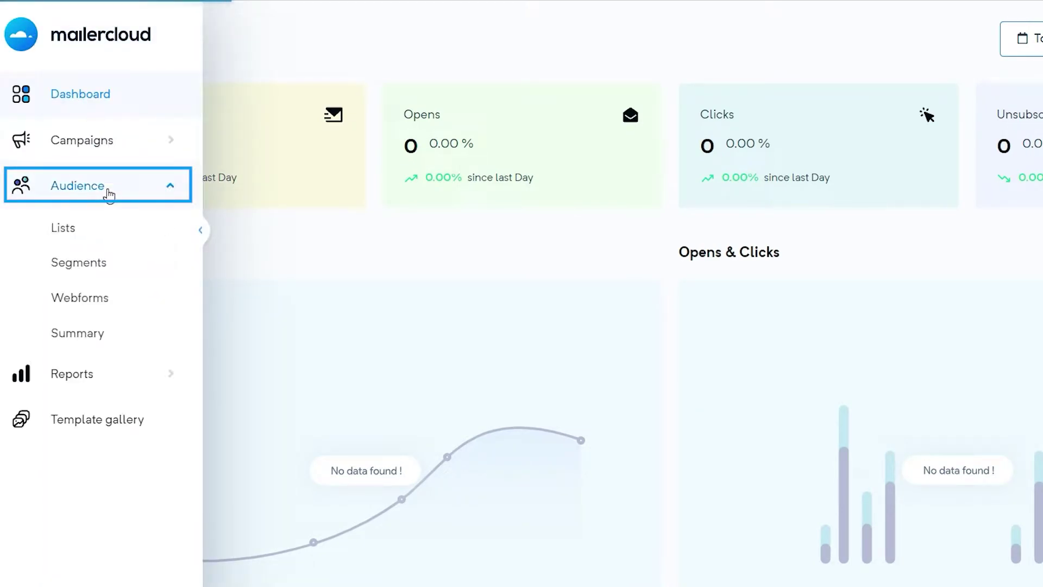
{"action": "left_click", "coordinate": [118, 293]}
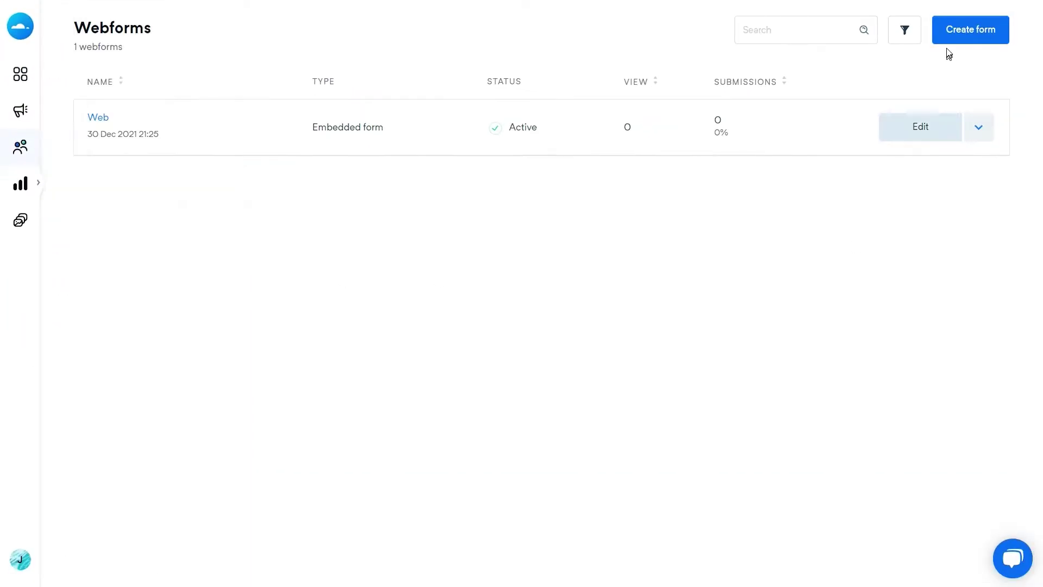
{"action": "left_click", "coordinate": [947, 43]}
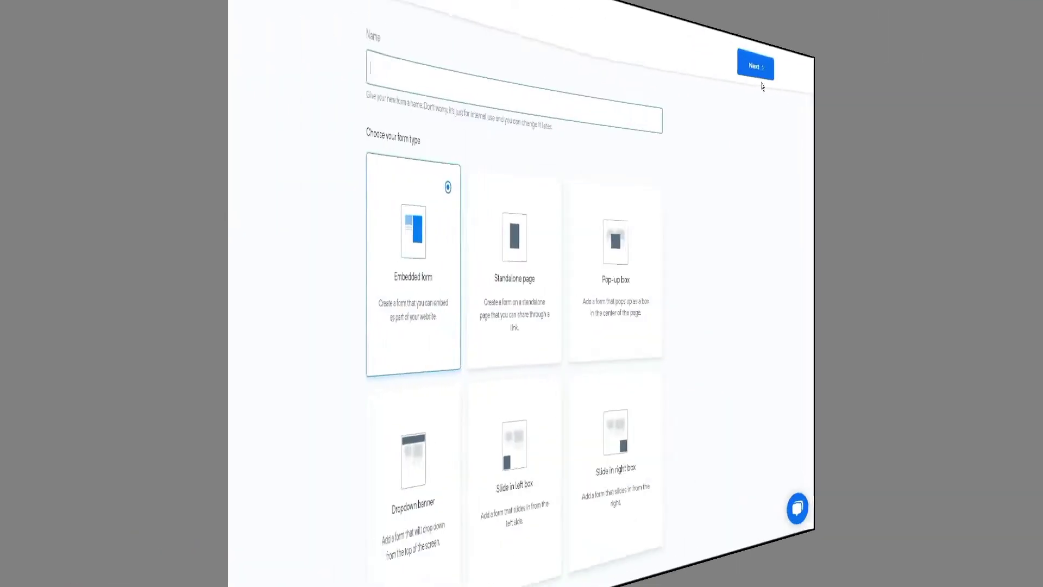
Name the form 'Webform' and step through the form types, keeping Embedded form.
{"action": "type", "text": "Webform"}
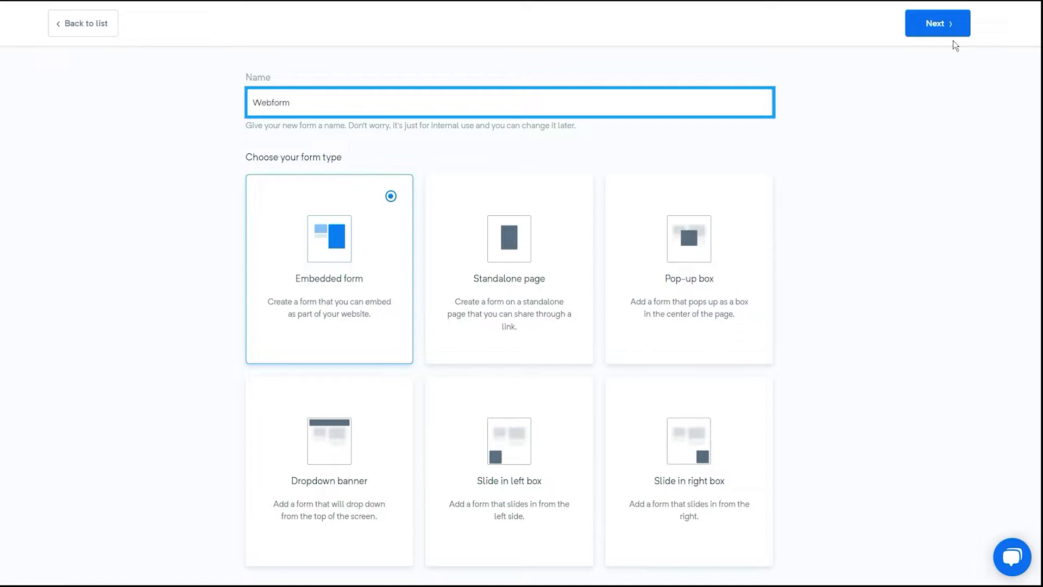
{"action": "key", "text": "Tab"}
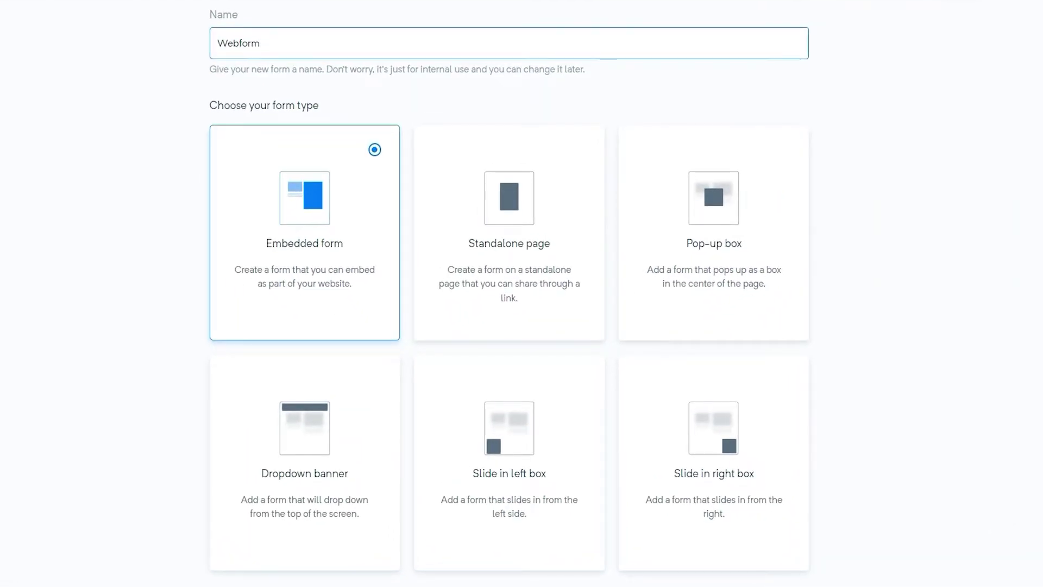
{"action": "key", "text": "Tab"}
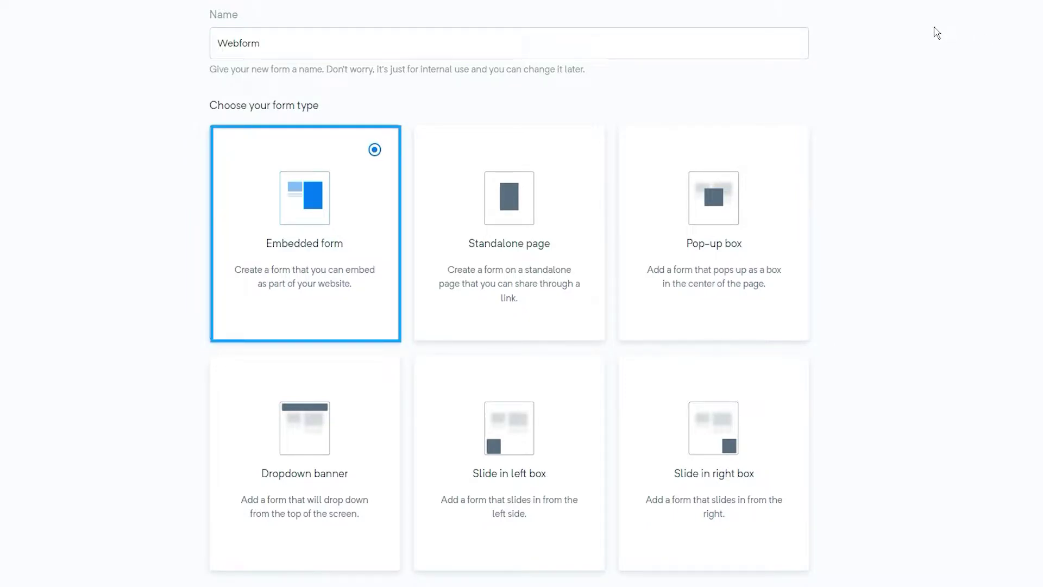
{"action": "key", "text": "Tab"}
{"action": "key", "text": "Tab"}
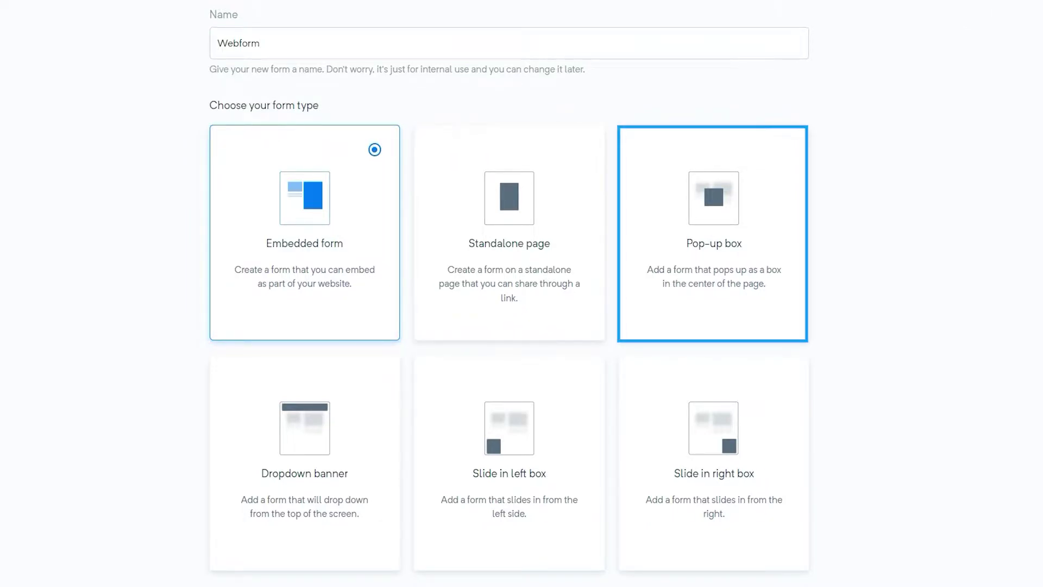
{"action": "key", "text": "Tab"}
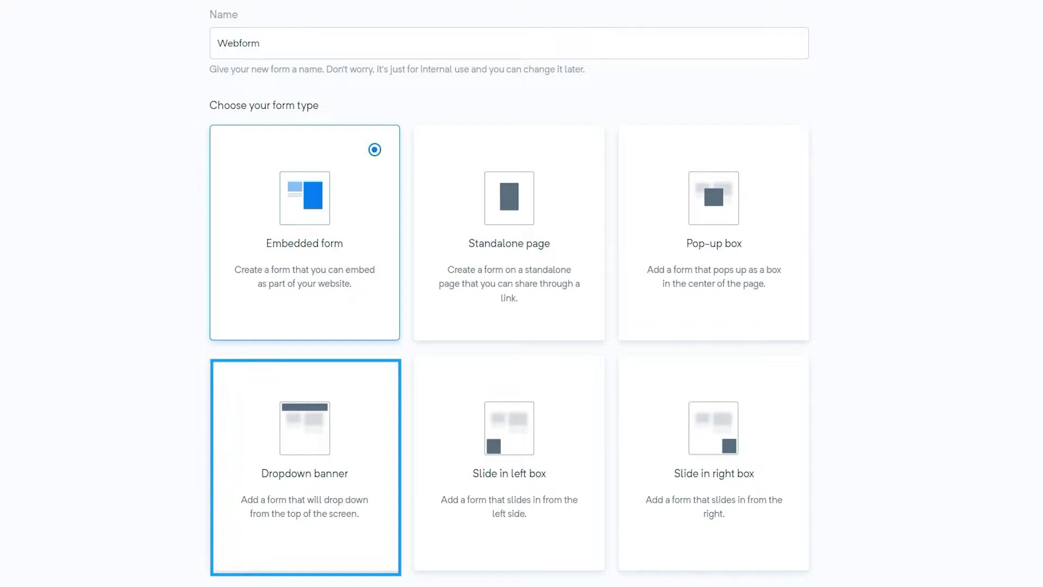
{"action": "key", "text": "Tab"}
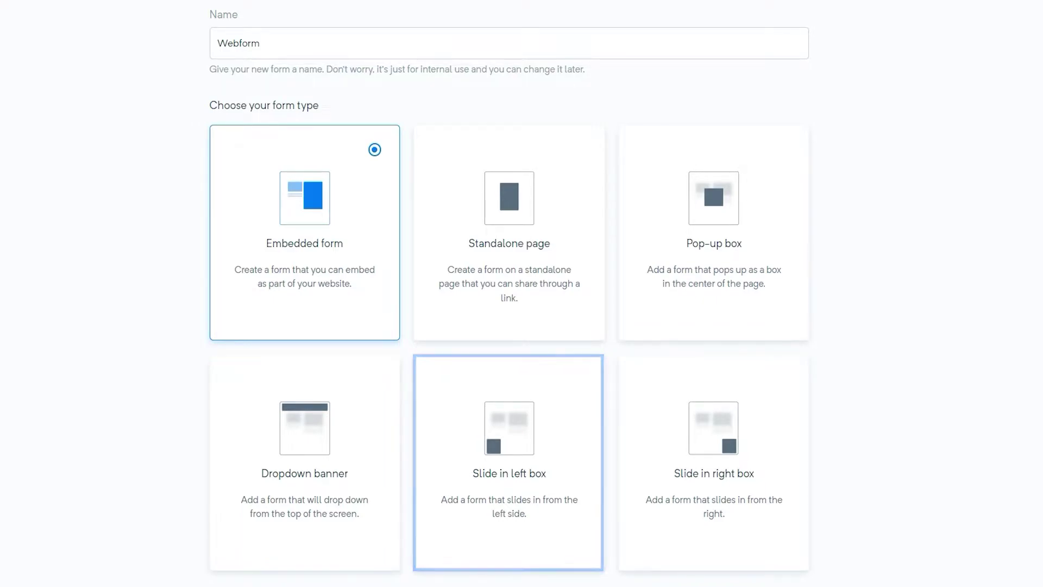
{"action": "key", "text": "Tab"}
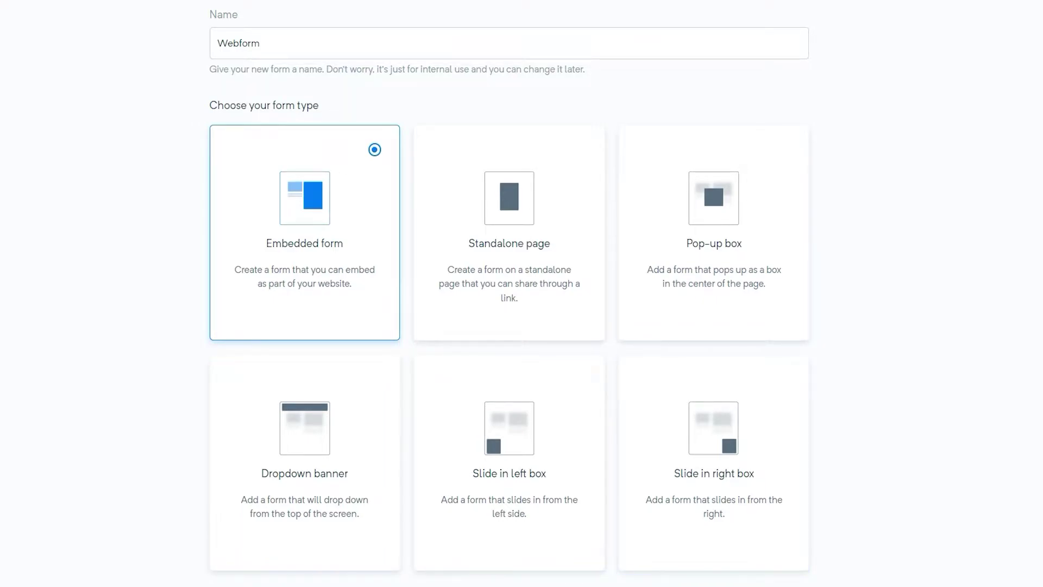
{"action": "key", "text": "Tab"}
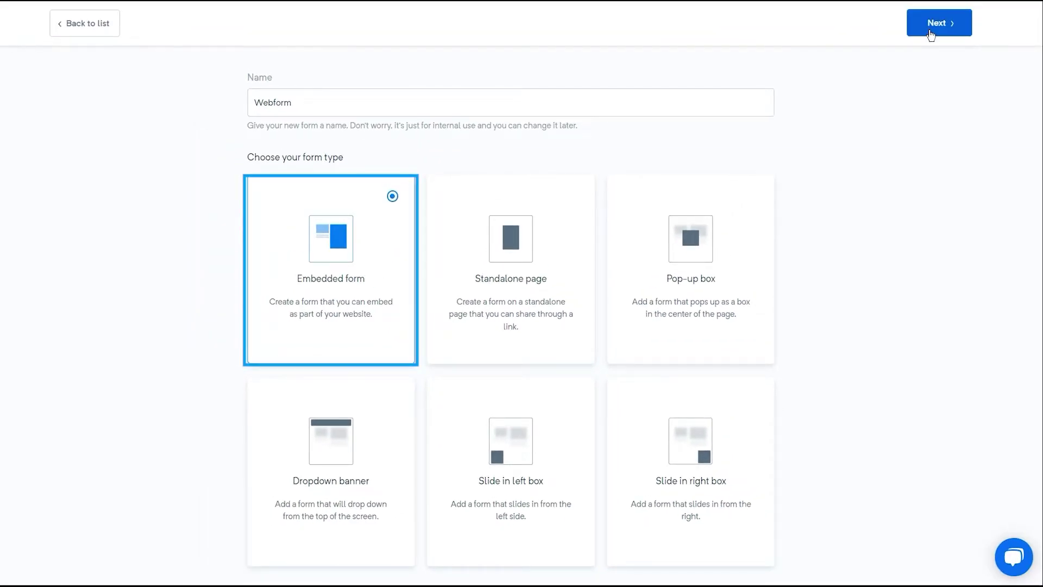
Confirm the embedded 'Webform' setup and choose the Blank template.
{"action": "left_click", "coordinate": [931, 35]}
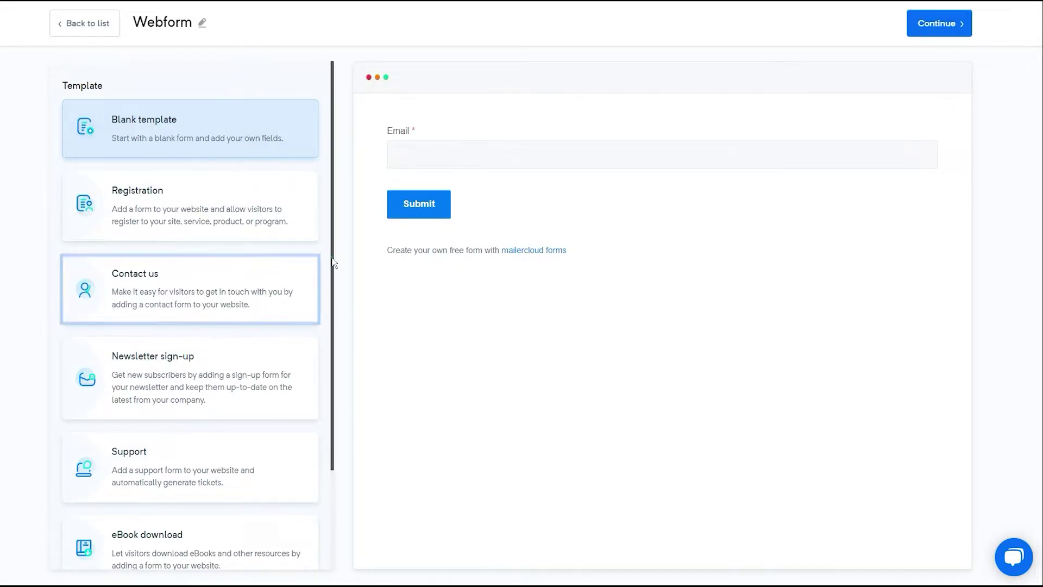
{"action": "mouse_move", "coordinate": [333, 263]}
{"action": "left_mouse_down"}
{"action": "mouse_move", "coordinate": [333, 380]}
{"action": "mouse_move", "coordinate": [336, 261]}
{"action": "left_mouse_up"}
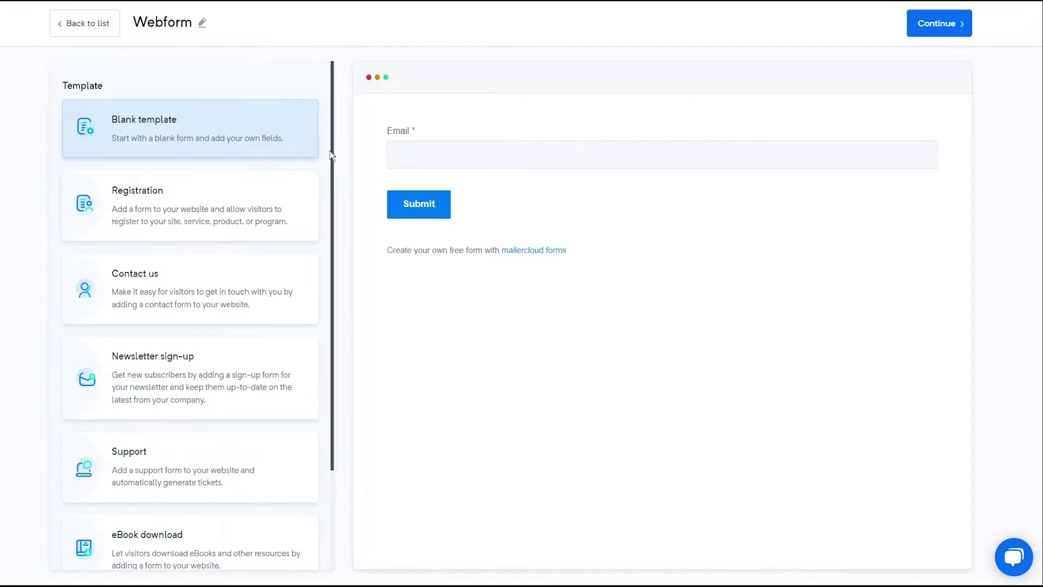
{"action": "left_click", "coordinate": [299, 143]}
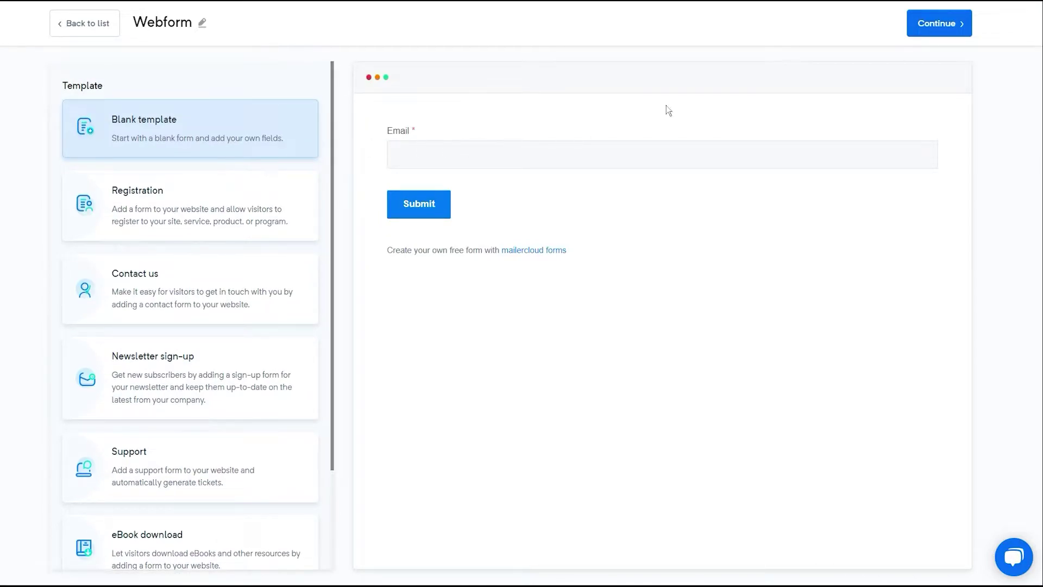
Continue to the form editor and look over the Style and Options tabs.
{"action": "left_click", "coordinate": [925, 23]}
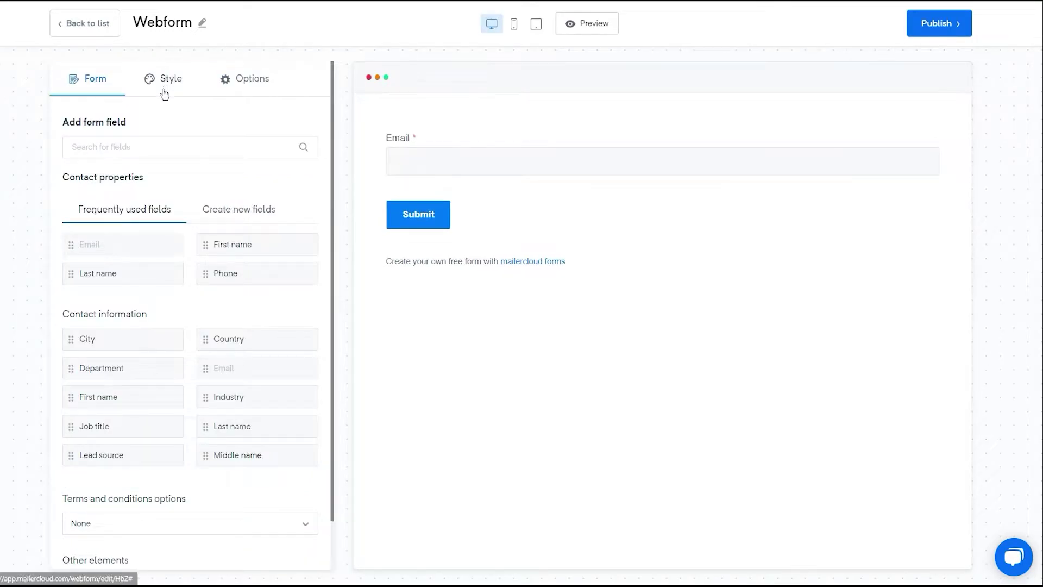
{"action": "left_click", "coordinate": [165, 93]}
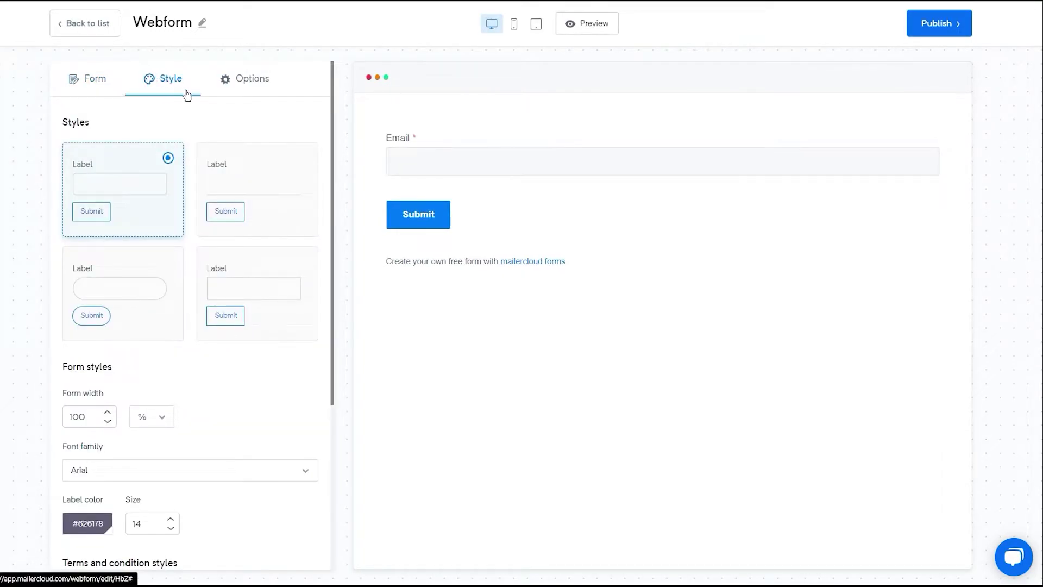
{"action": "left_click", "coordinate": [265, 96]}
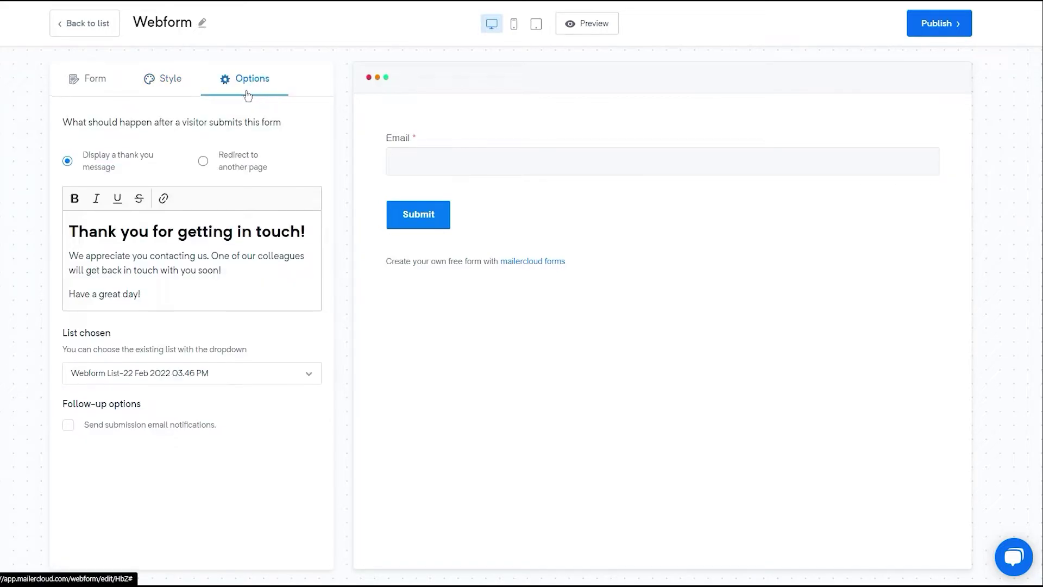
{"action": "left_click", "coordinate": [103, 91]}
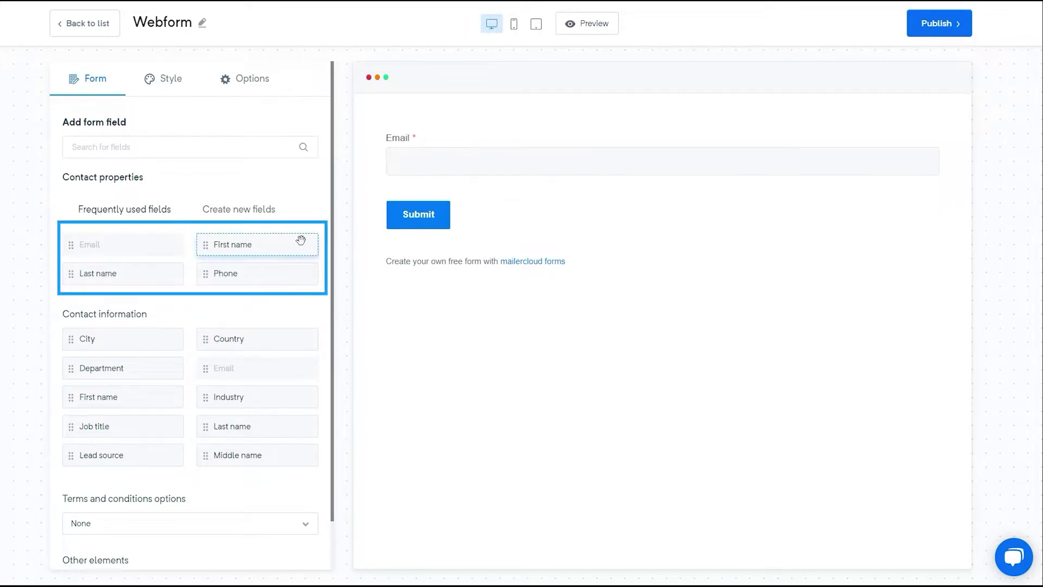
Drag First name and Phone fields onto the form above Email.
{"action": "left_click_drag", "start_coordinate": [301, 252], "coordinate": [470, 124]}
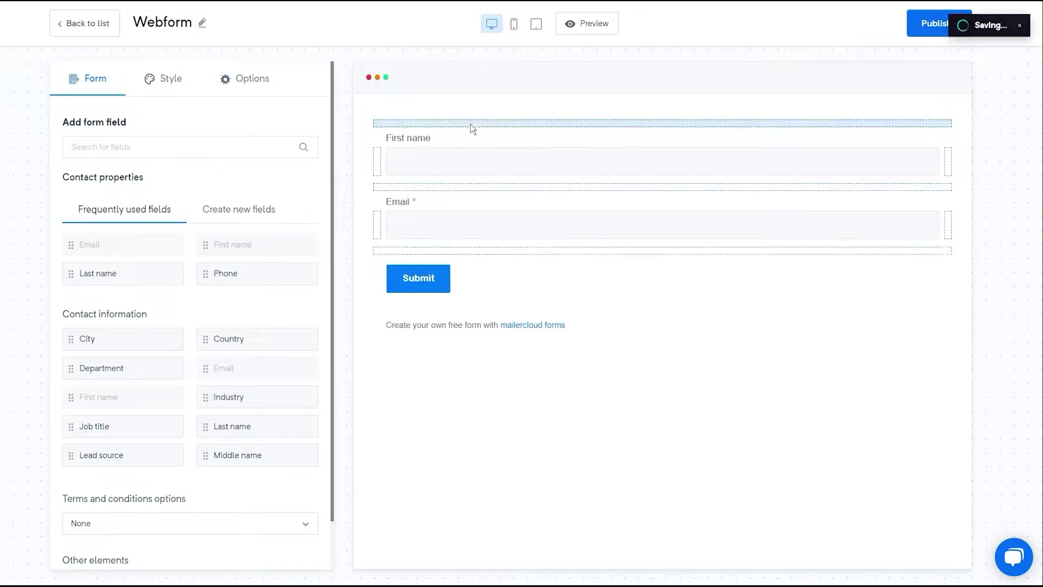
{"action": "left_click_drag", "start_coordinate": [286, 272], "coordinate": [443, 187]}
{"action": "mouse_move", "coordinate": [908, 231]}
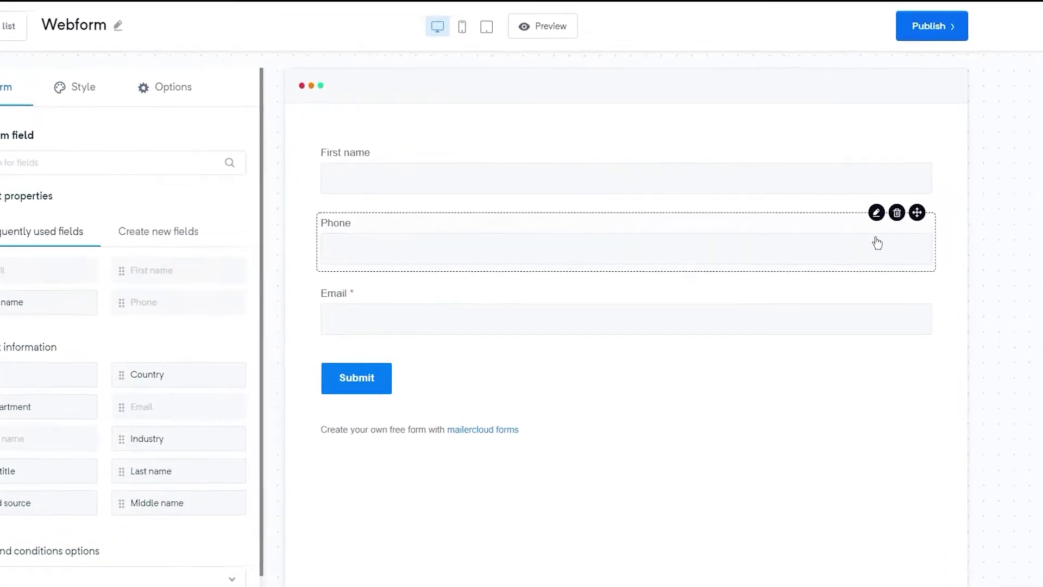
Make the Phone field required, then show the field types for creating new fields.
{"action": "left_click", "coordinate": [877, 215]}
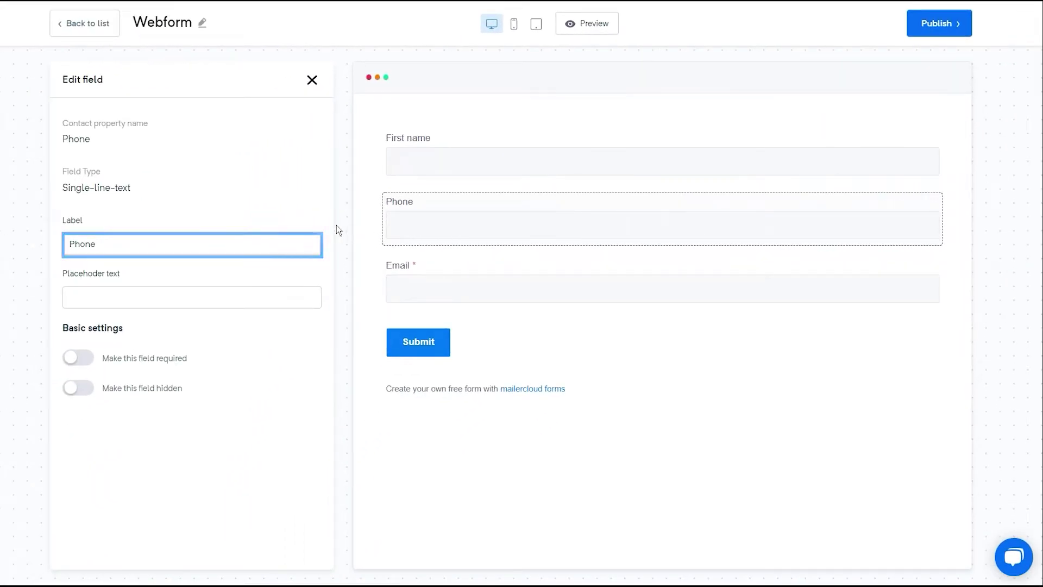
{"action": "key", "text": "Tab"}
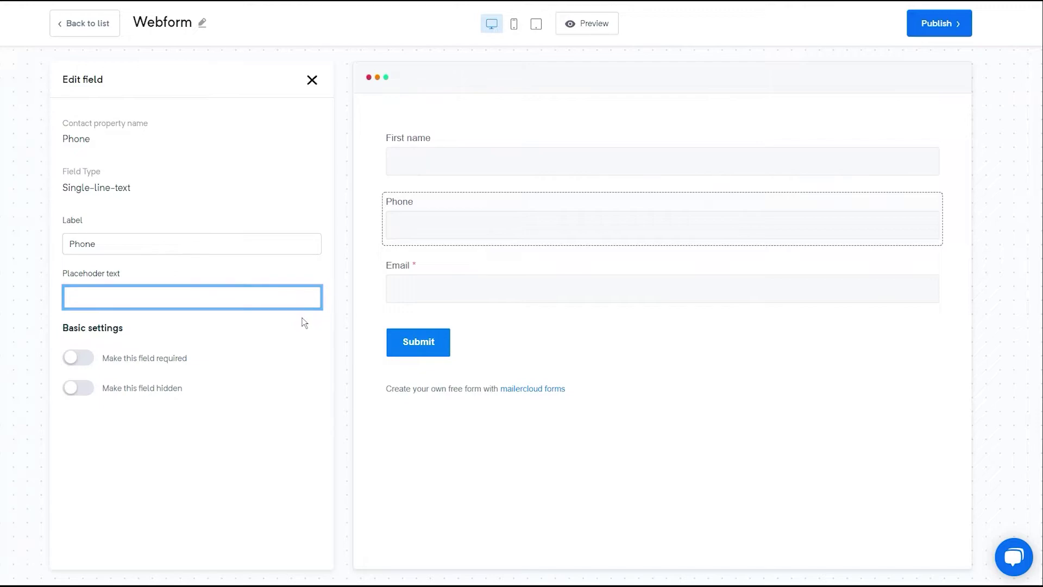
{"action": "left_click", "coordinate": [92, 363]}
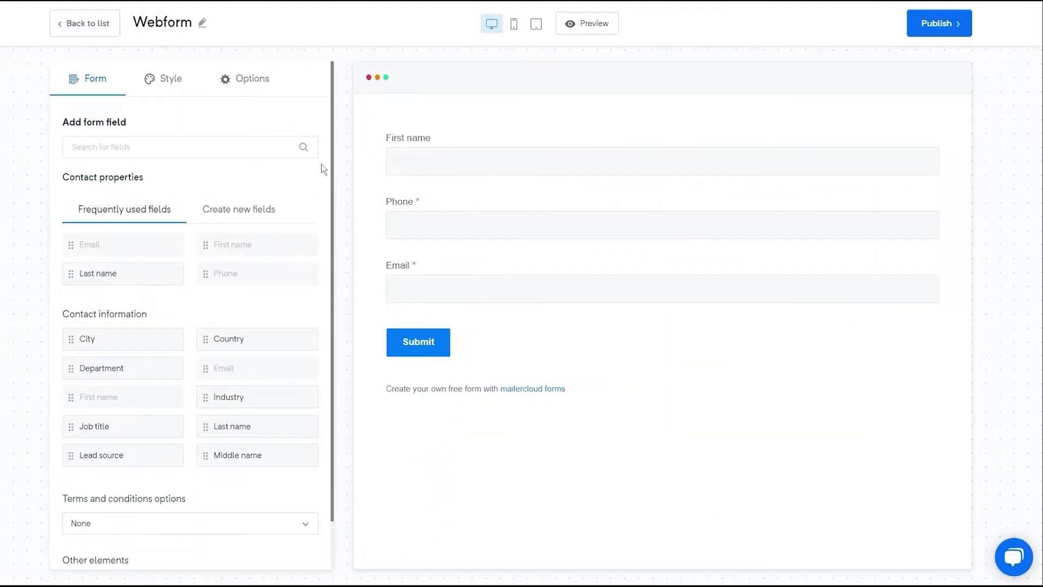
{"action": "left_click", "coordinate": [281, 215]}
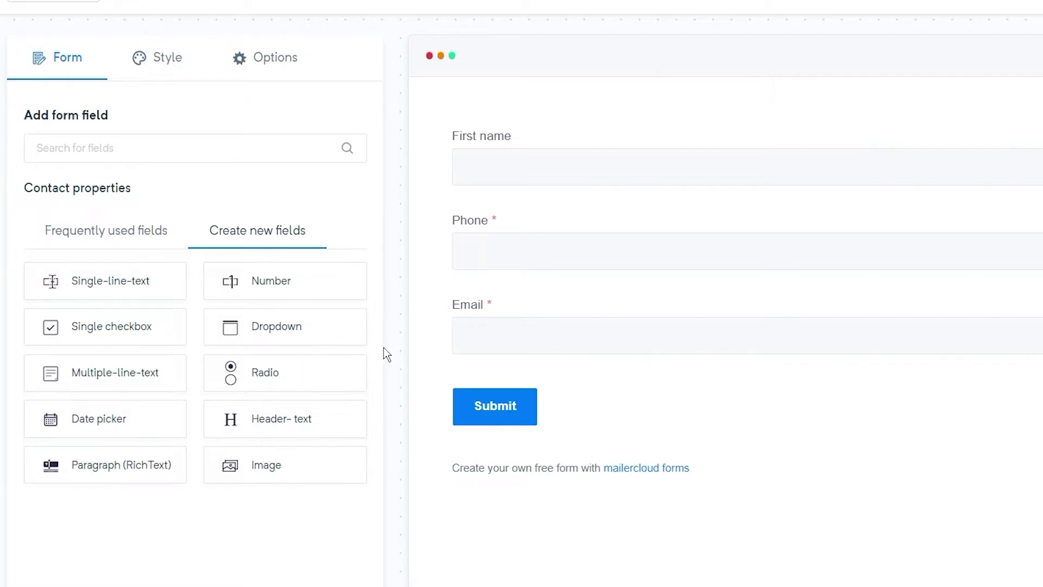
Add a 'Gender' radio field below Email with Male and Female options.
{"action": "left_click_drag", "start_coordinate": [333, 373], "coordinate": [391, 416]}
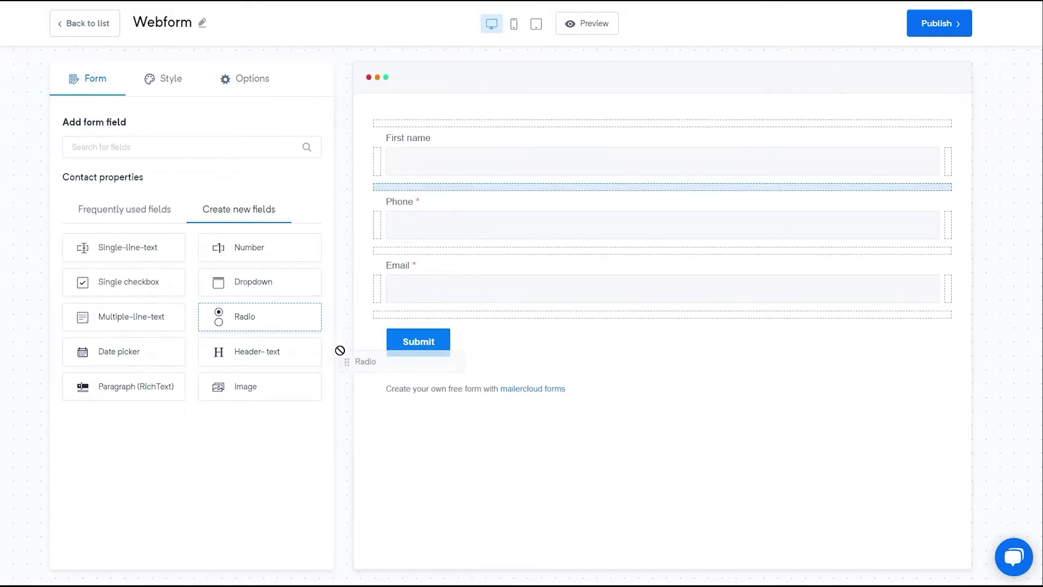
{"action": "left_click_drag", "start_coordinate": [340, 351], "coordinate": [442, 319]}
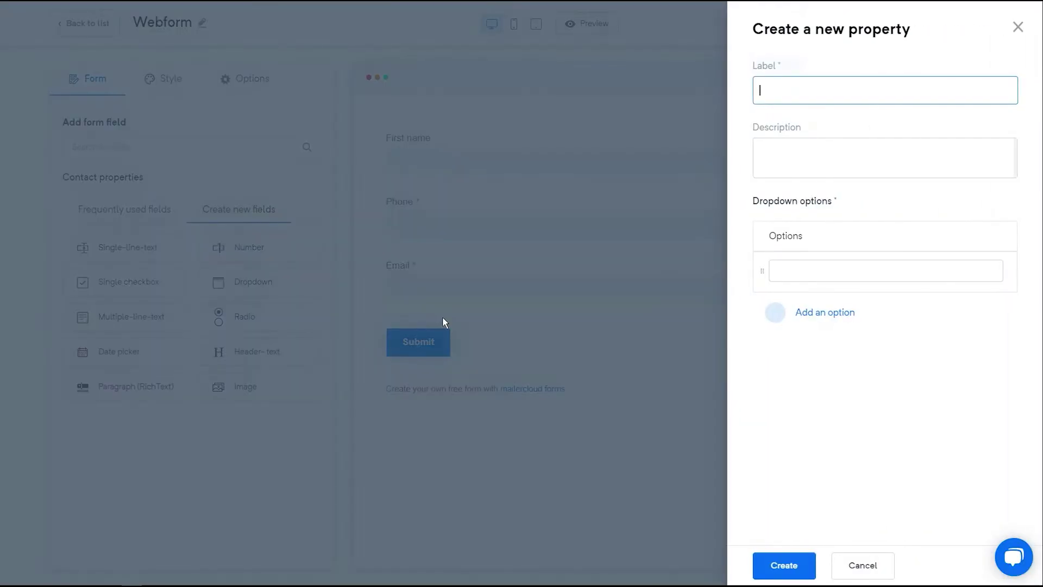
{"action": "type", "text": "Gender"}
{"action": "left_click", "coordinate": [787, 158]}
{"action": "type", "text": "Gender : - Radio button"}
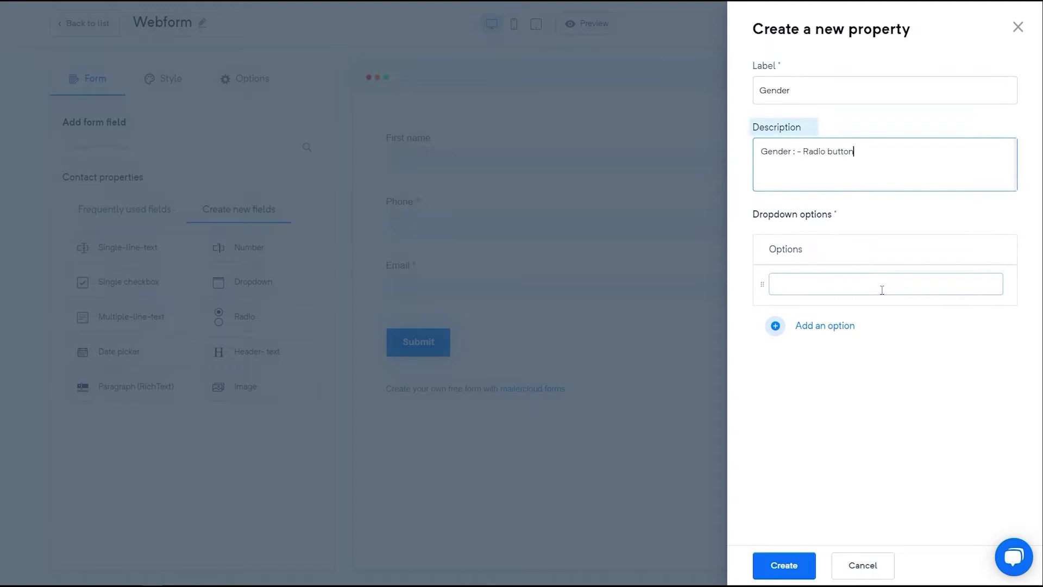
{"action": "left_click", "coordinate": [882, 289]}
{"action": "type", "text": "Male"}
{"action": "left_click", "coordinate": [825, 325]}
{"action": "type", "text": "Female"}
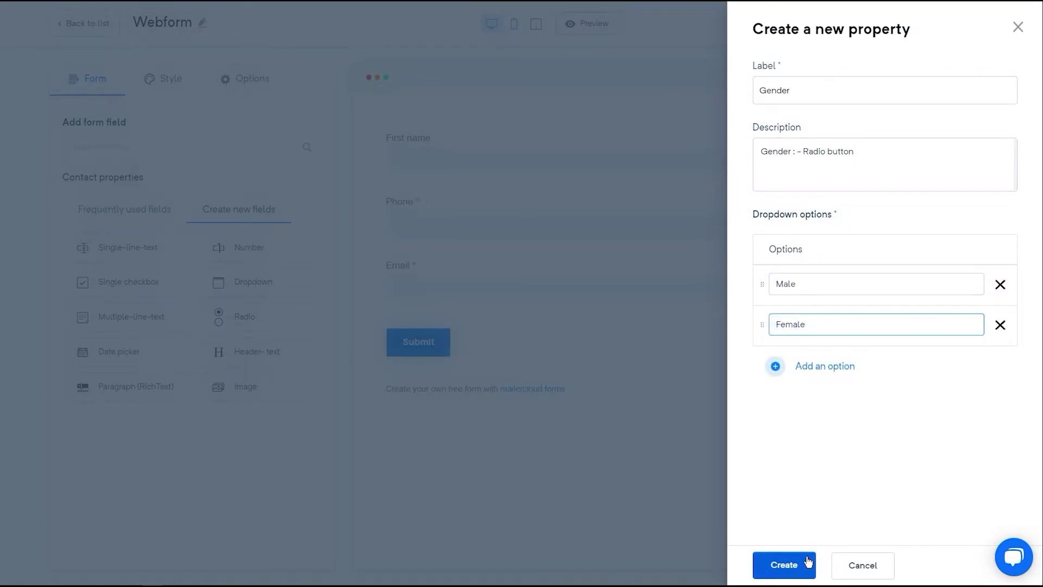
{"action": "left_click", "coordinate": [808, 562]}
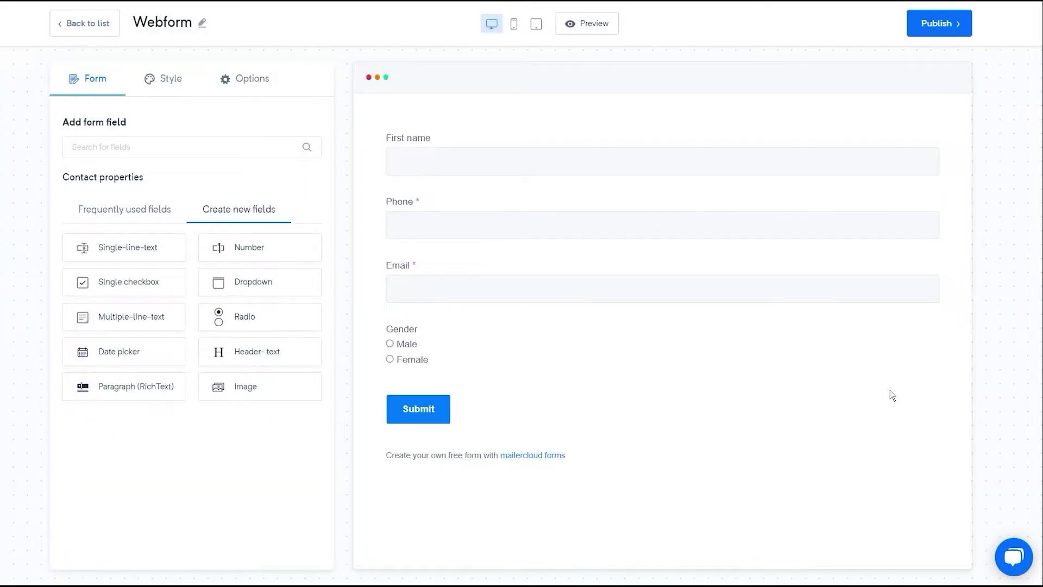
Delete the Gender field and move Phone below Email.
{"action": "mouse_move", "coordinate": [910, 366]}
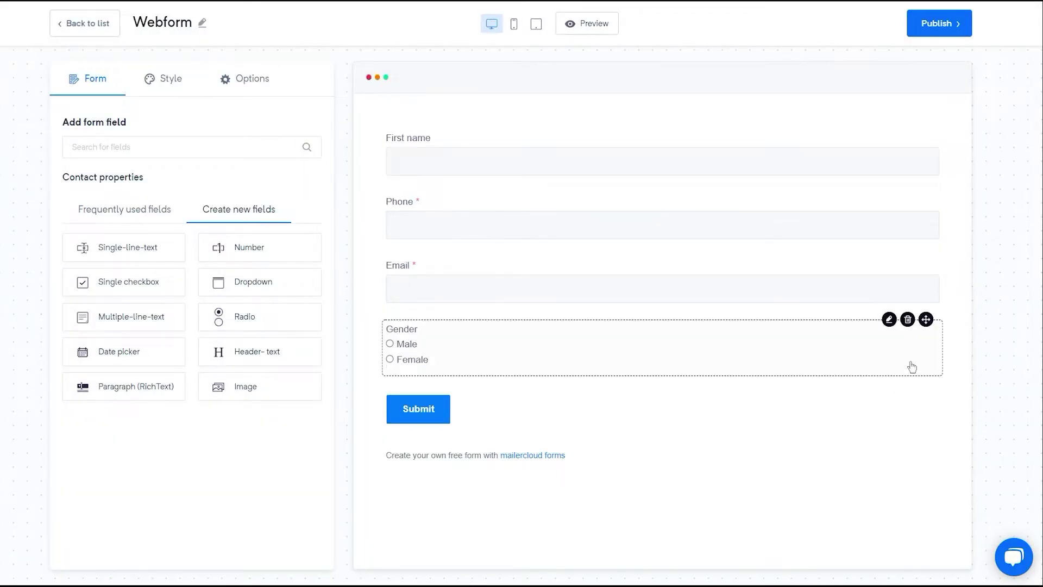
{"action": "left_click", "coordinate": [908, 320]}
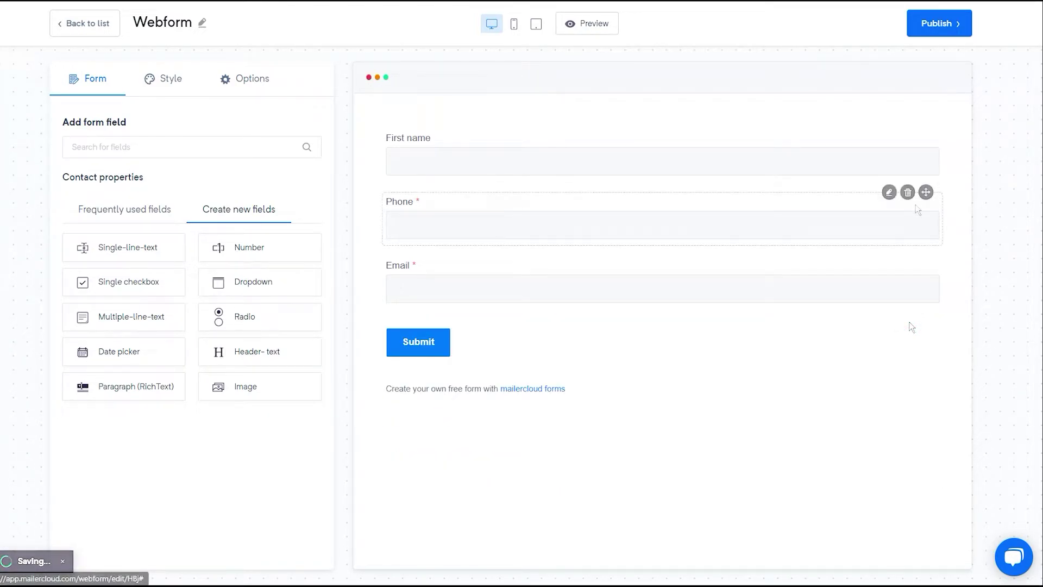
{"action": "left_click_drag", "start_coordinate": [926, 192], "coordinate": [921, 327]}
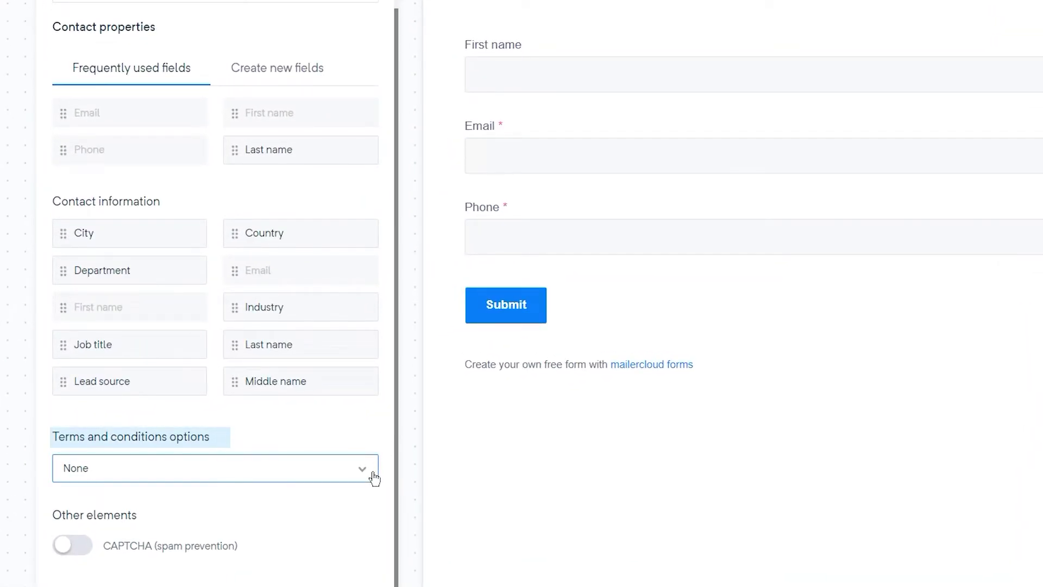
Add a single-line terms-and-conditions checkbox and turn on reCAPTCHA.
{"action": "left_click", "coordinate": [374, 477]}
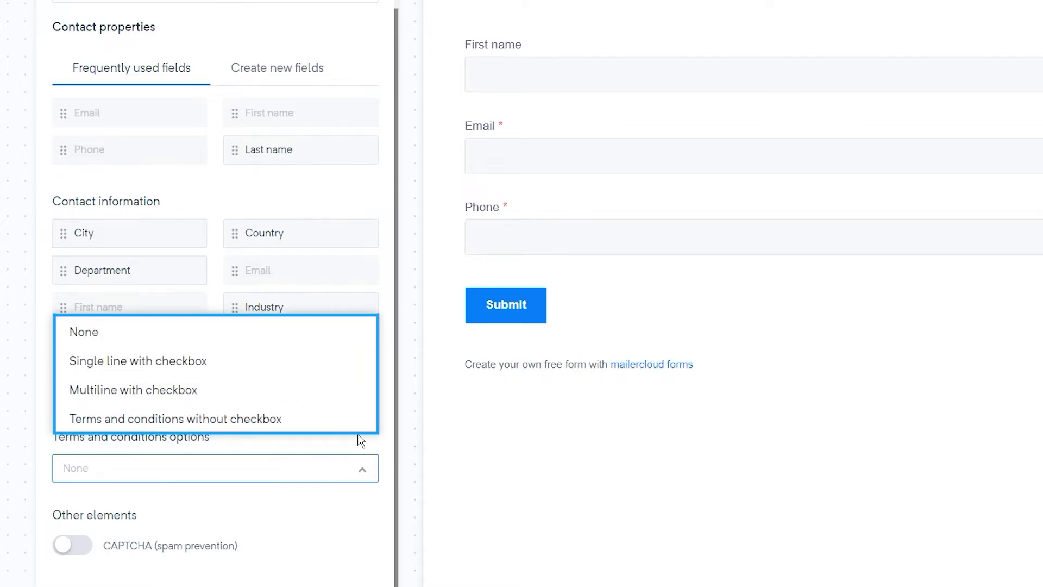
{"action": "left_click", "coordinate": [352, 372]}
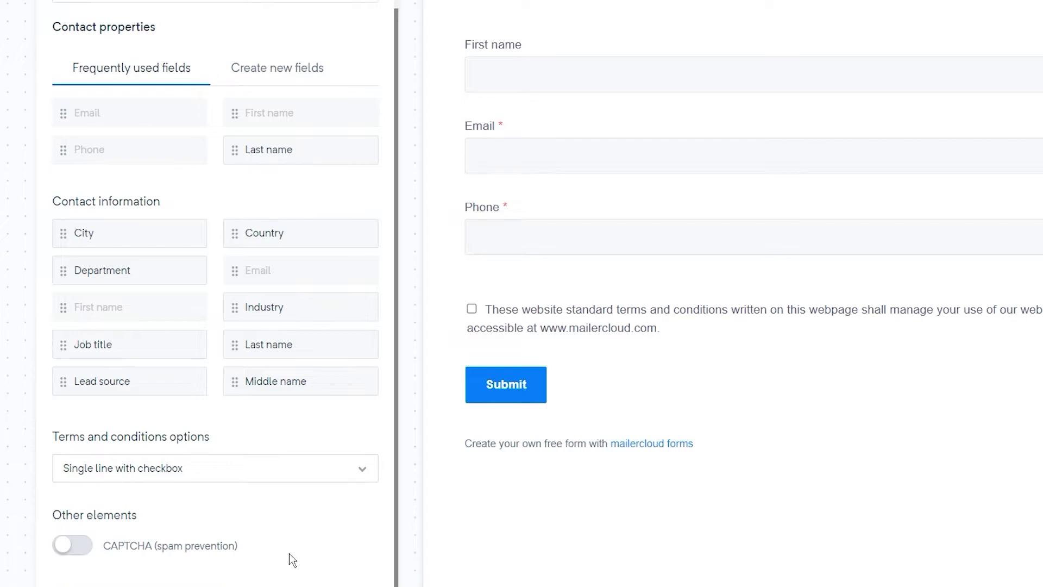
{"action": "left_click", "coordinate": [75, 547]}
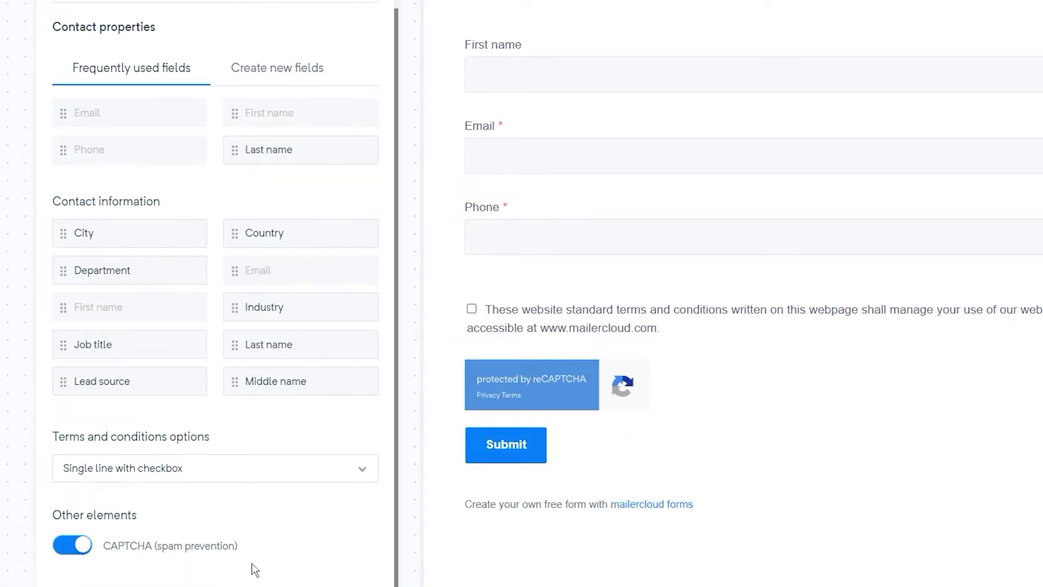
Apply the rounded pill style to fields and button and set the font to Poppins.
{"action": "scroll", "coordinate": [318, 528], "scroll_direction": "up", "scroll_amount": 2}
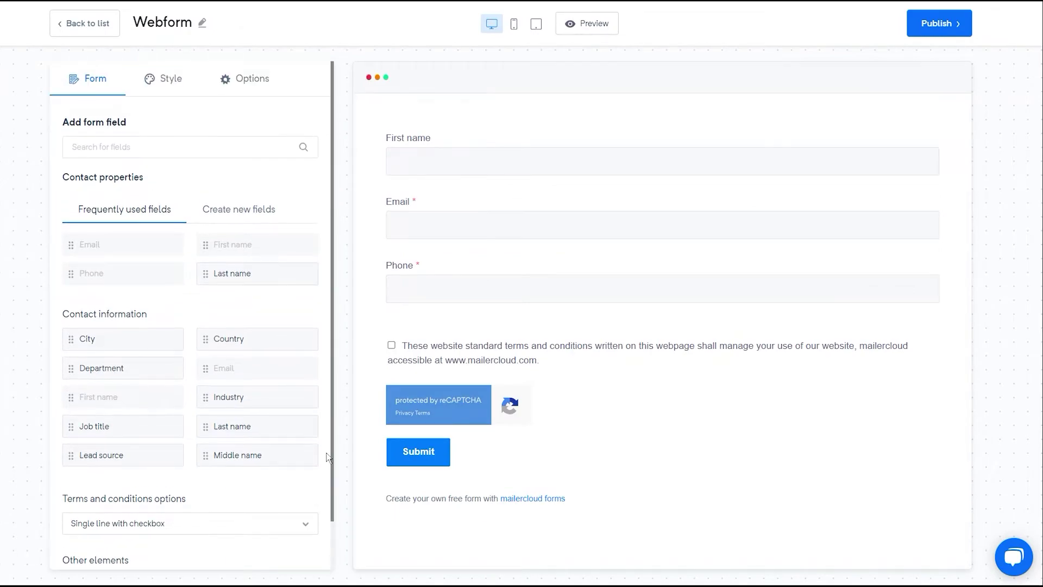
{"action": "left_click", "coordinate": [175, 87]}
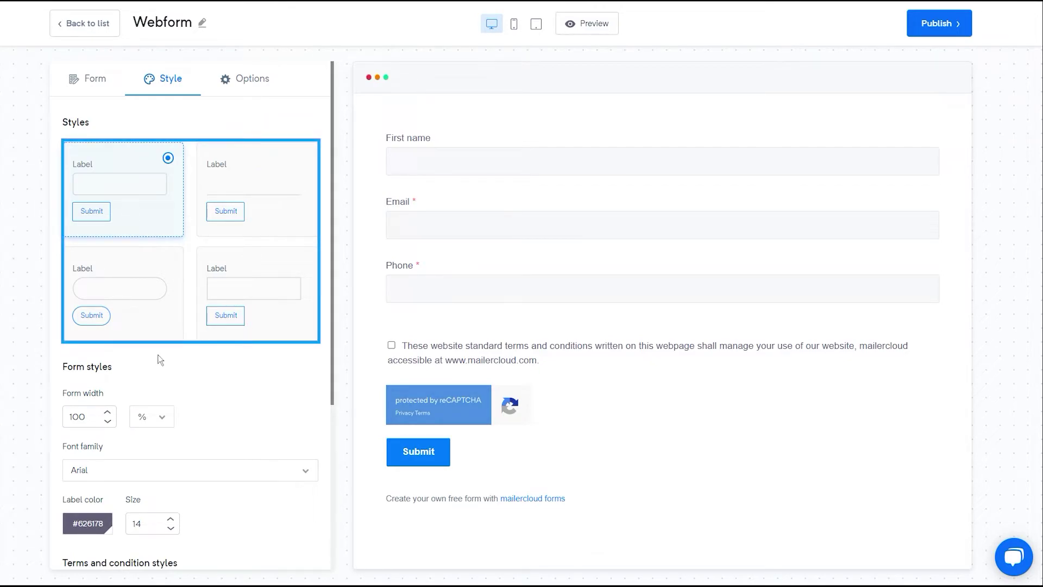
{"action": "left_click", "coordinate": [154, 338]}
{"action": "scroll", "coordinate": [322, 235], "scroll_direction": "down", "scroll_amount": 5}
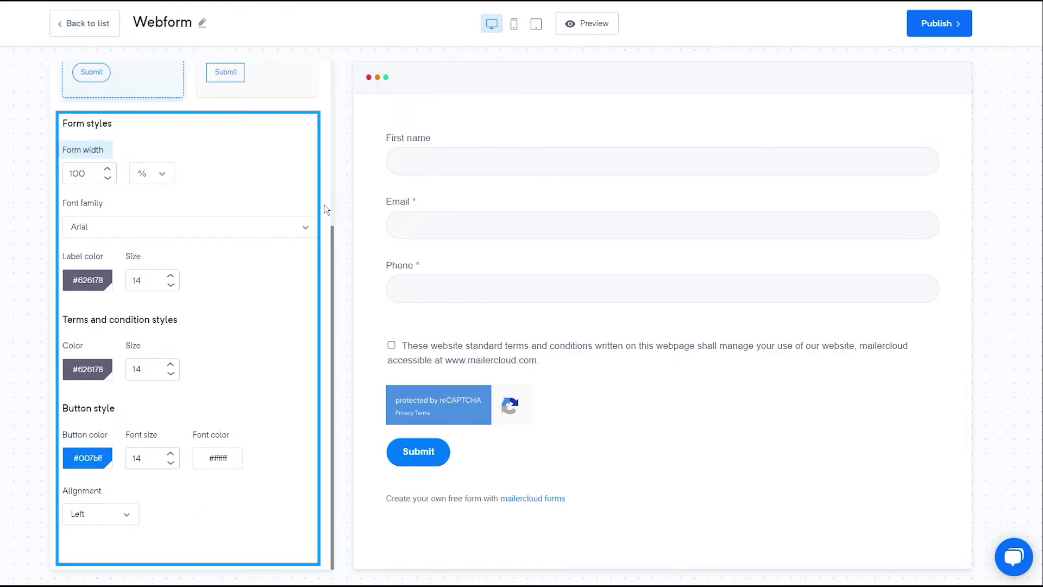
{"action": "left_click", "coordinate": [306, 228]}
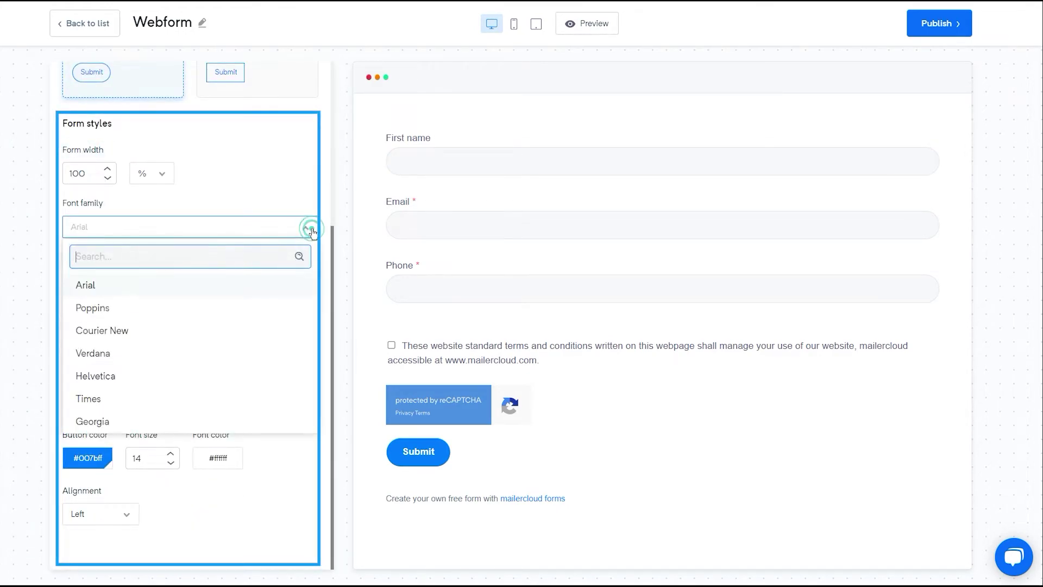
{"action": "left_click", "coordinate": [298, 307]}
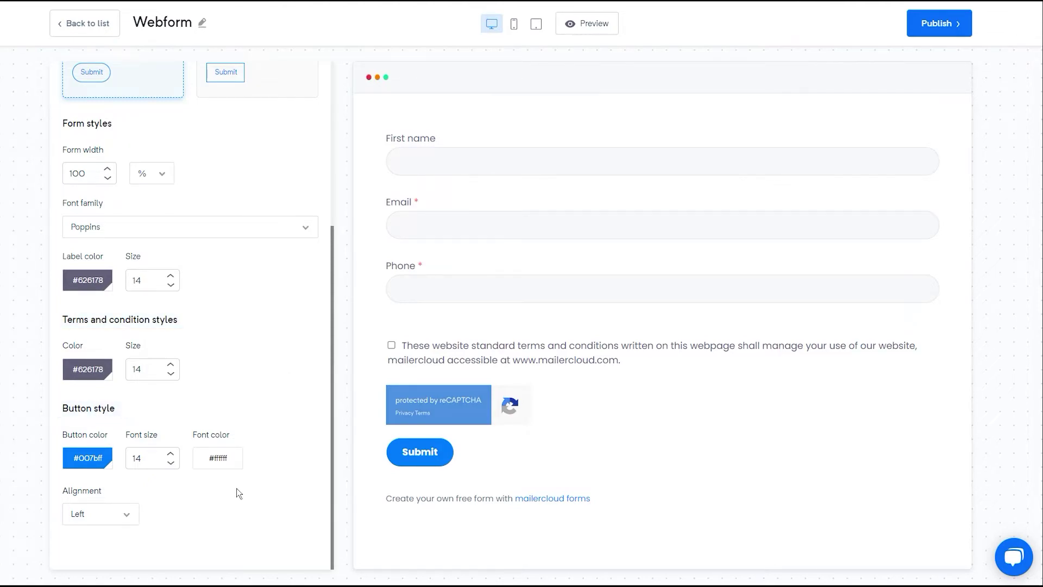
Set the Submit button alignment to Center.
{"action": "left_click", "coordinate": [102, 463]}
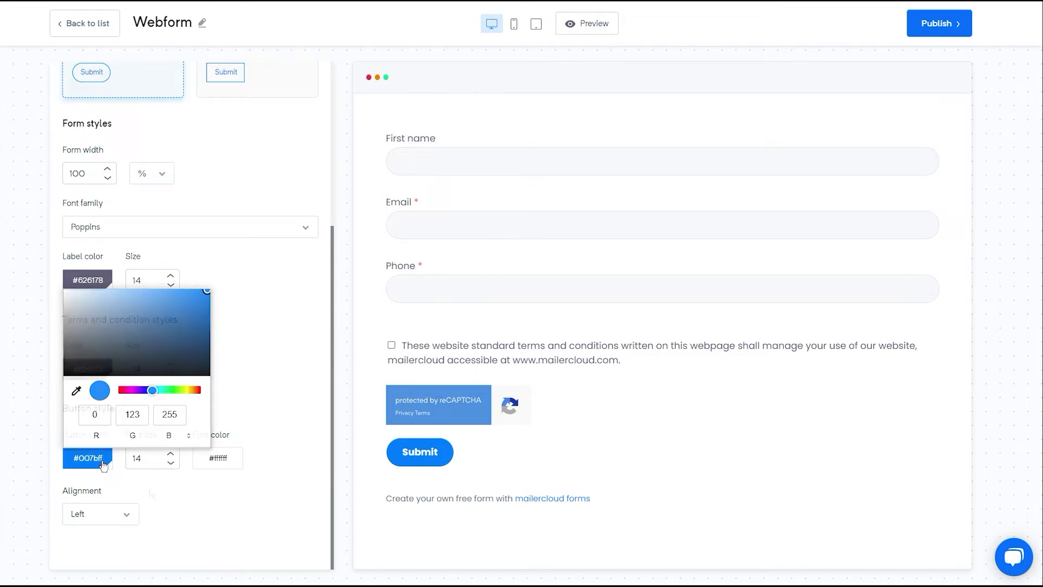
{"action": "left_click", "coordinate": [131, 515]}
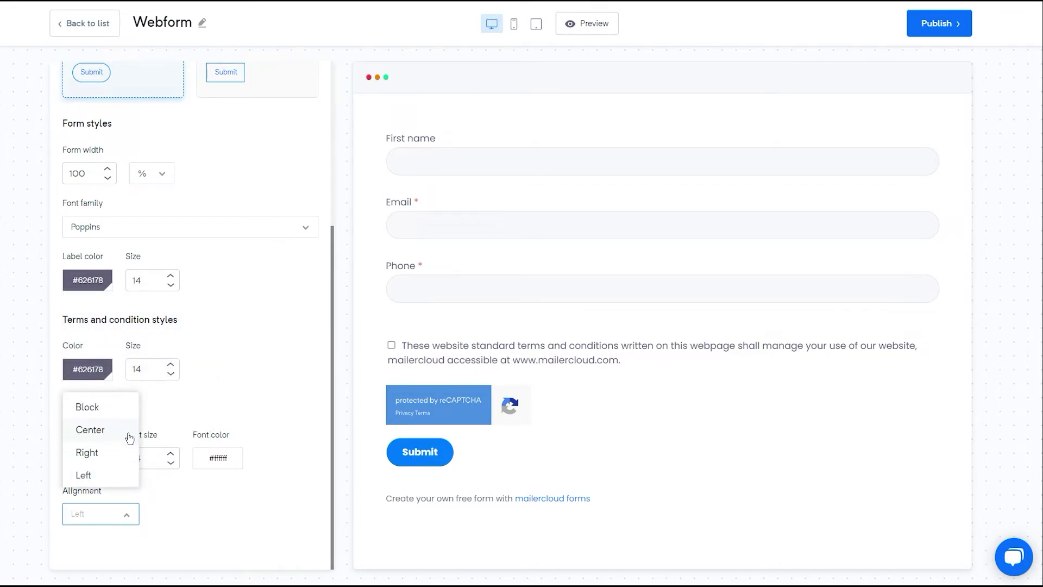
{"action": "left_click", "coordinate": [96, 430]}
{"action": "scroll", "coordinate": [303, 481], "scroll_direction": "up", "scroll_amount": 5}
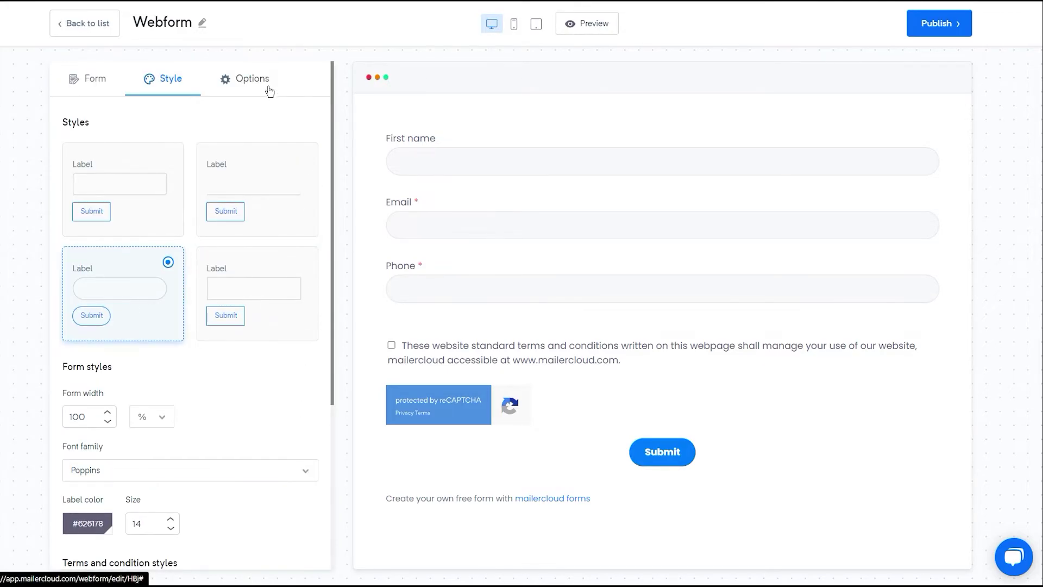
{"action": "left_click", "coordinate": [268, 85]}
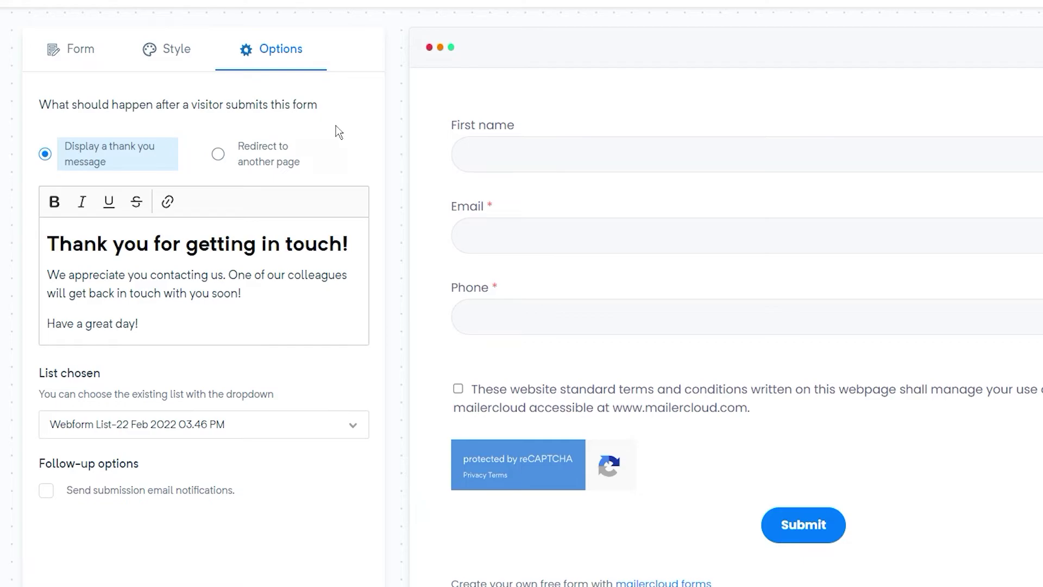
{"action": "left_click", "coordinate": [218, 154]}
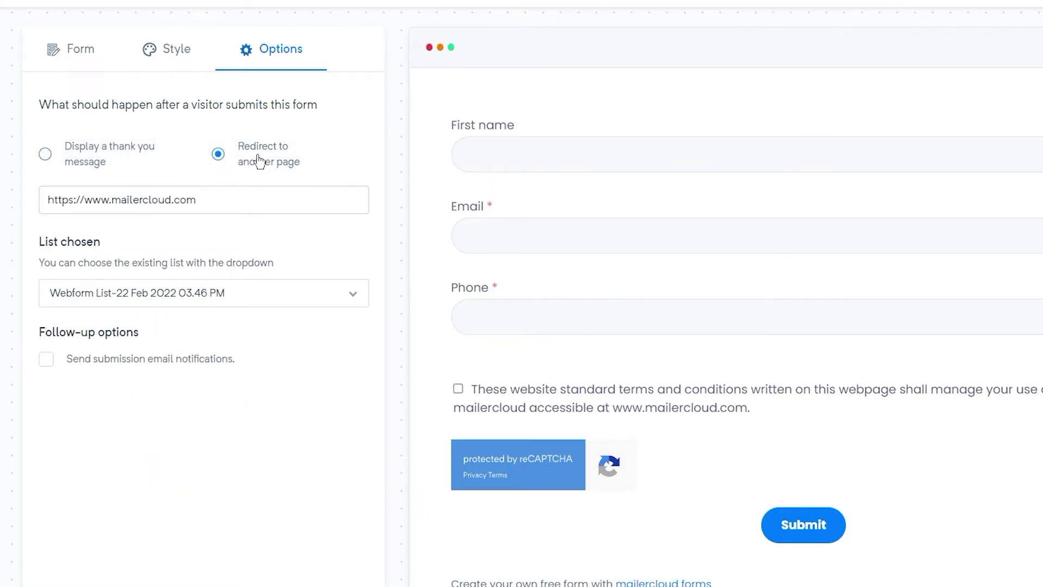
{"action": "left_click", "coordinate": [363, 305]}
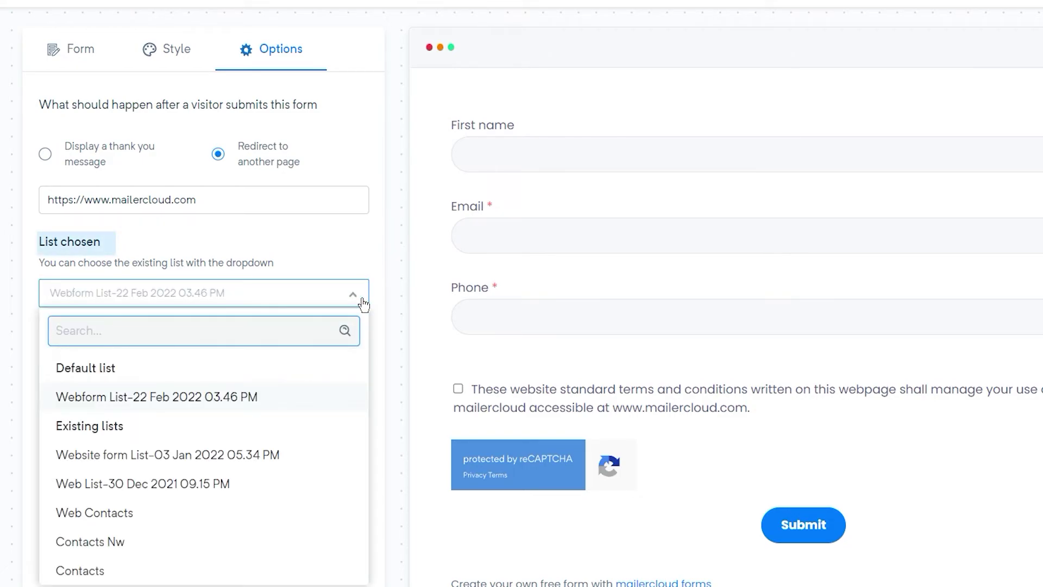
{"action": "left_click", "coordinate": [362, 305]}
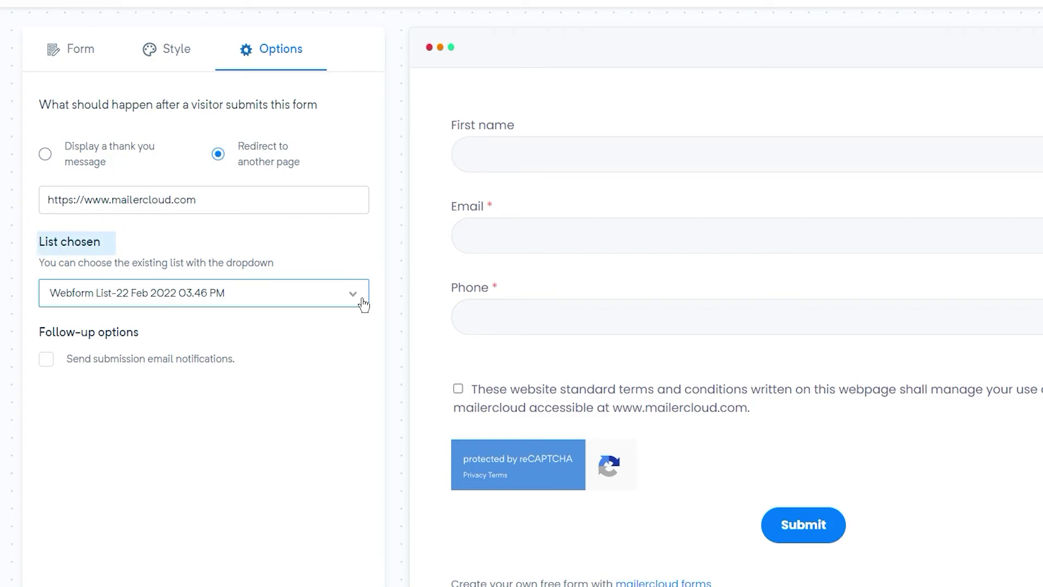
{"action": "left_click", "coordinate": [49, 359]}
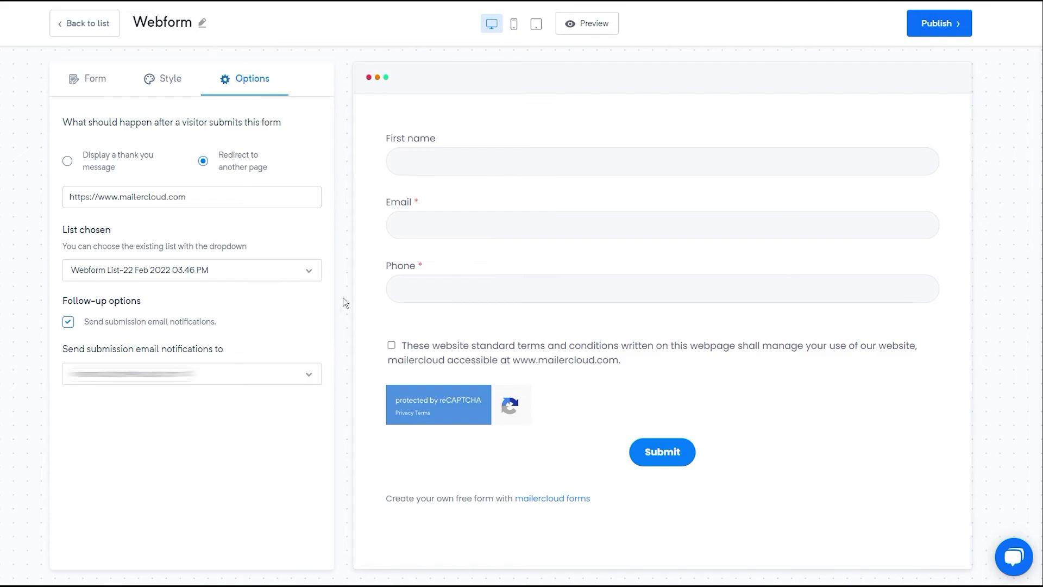
{"action": "left_click", "coordinate": [513, 27]}
{"action": "left_click", "coordinate": [535, 24]}
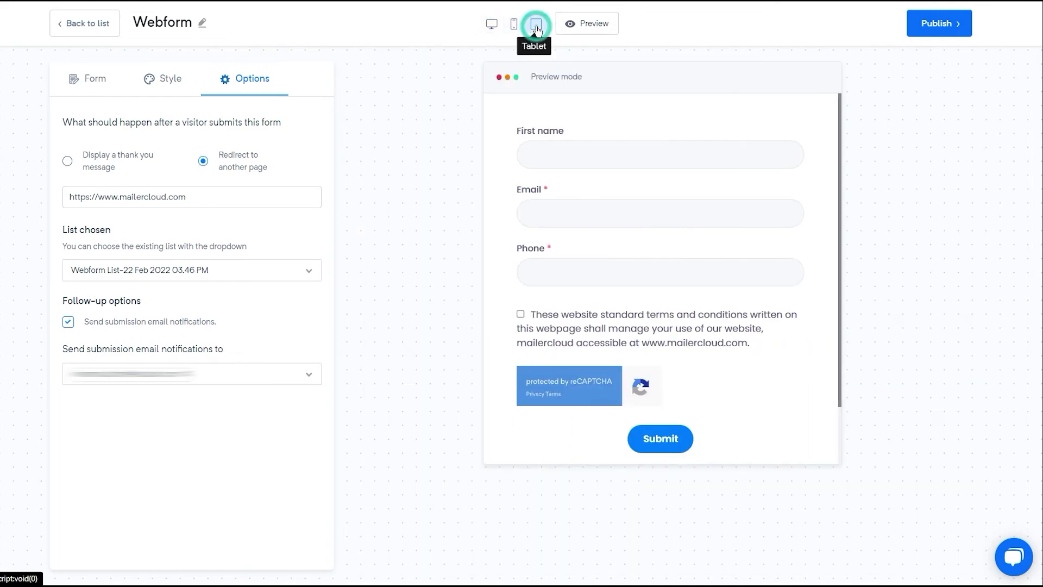
Publish the Webform, review its Share link and Embed code, then finish to the Dashboard.
{"action": "left_click", "coordinate": [918, 33]}
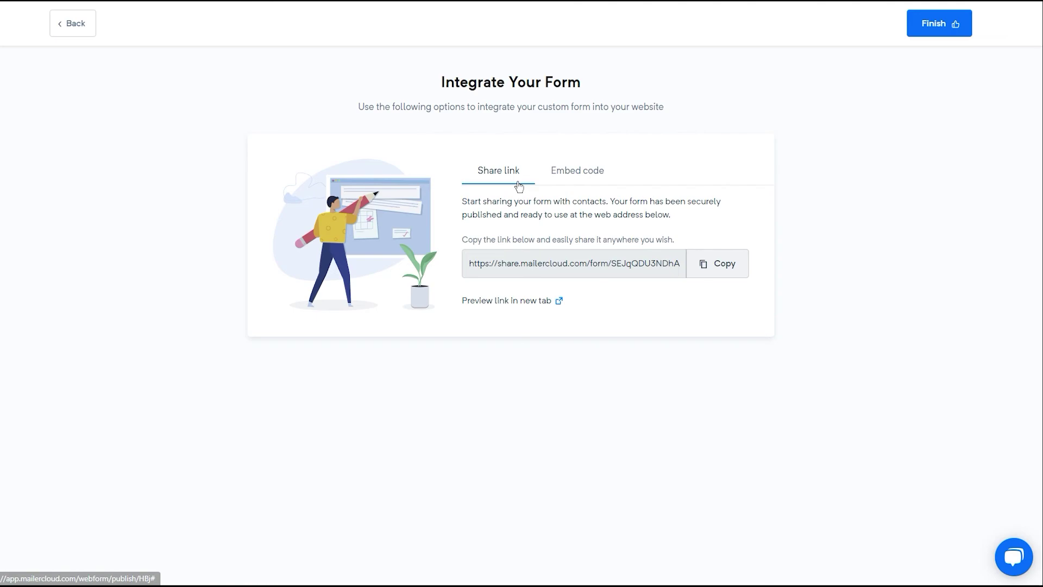
{"action": "left_click", "coordinate": [518, 183]}
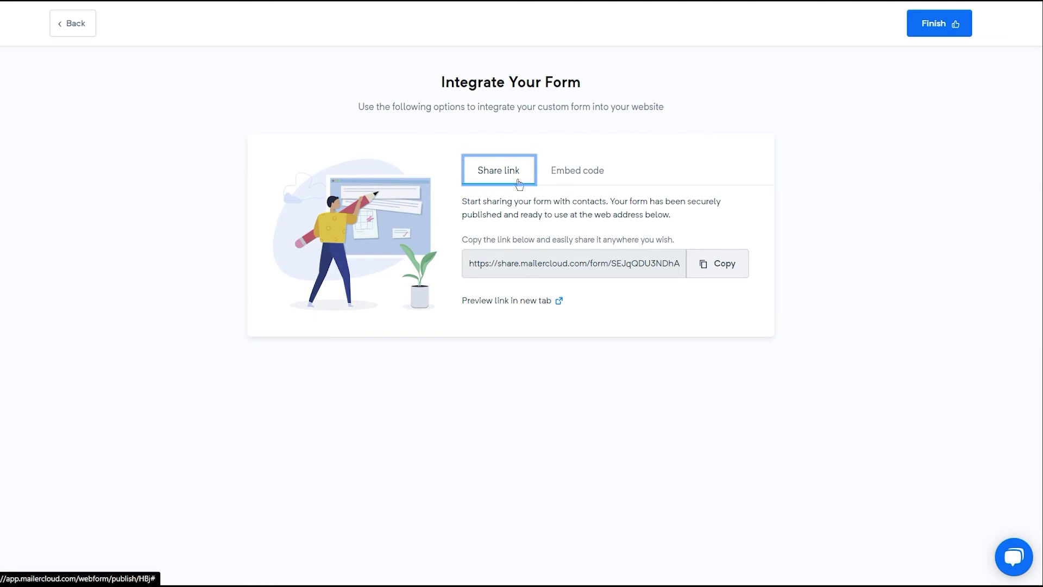
{"action": "left_click", "coordinate": [566, 187]}
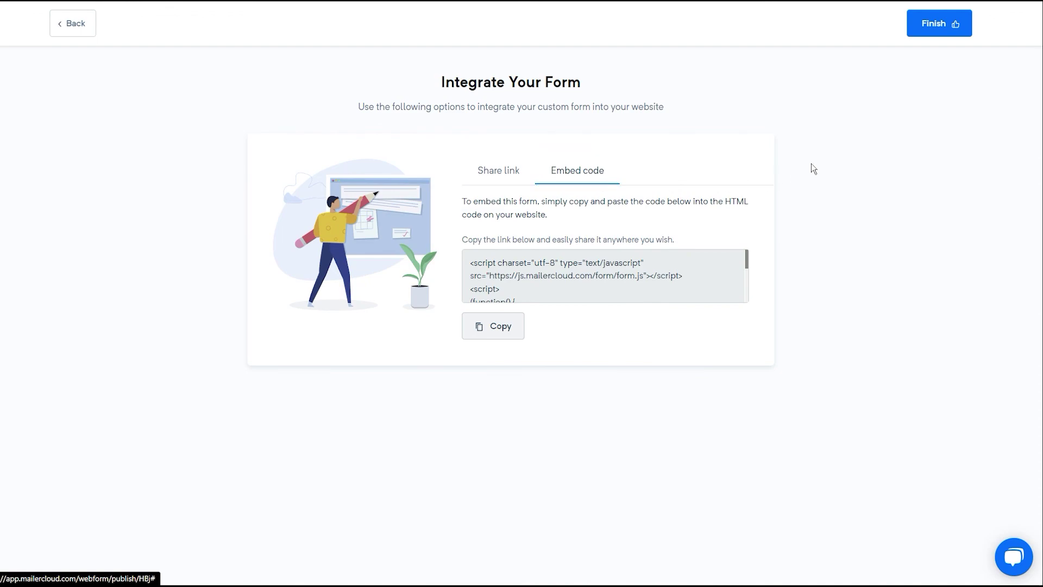
{"action": "left_click", "coordinate": [924, 33]}
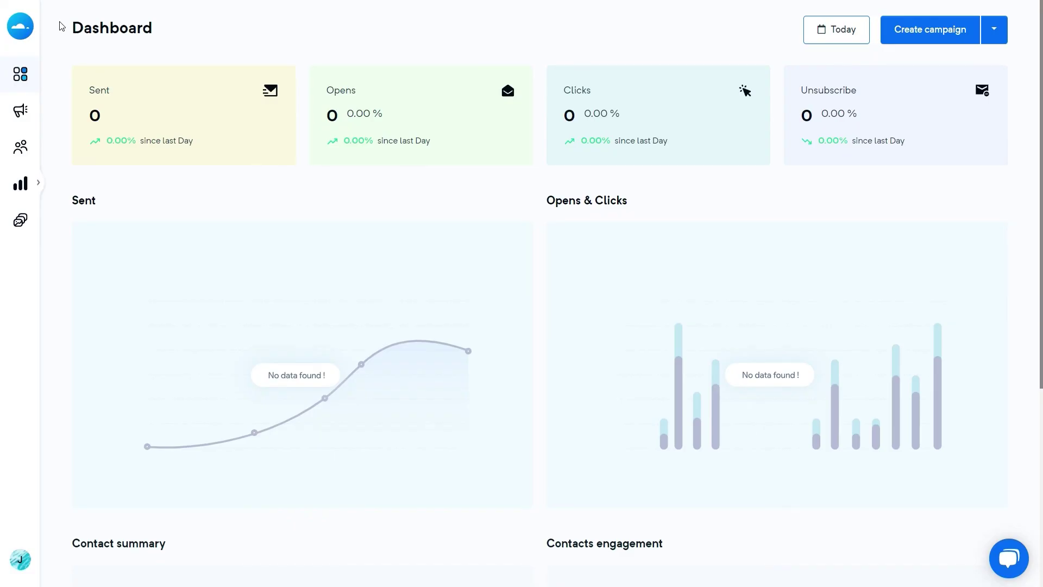